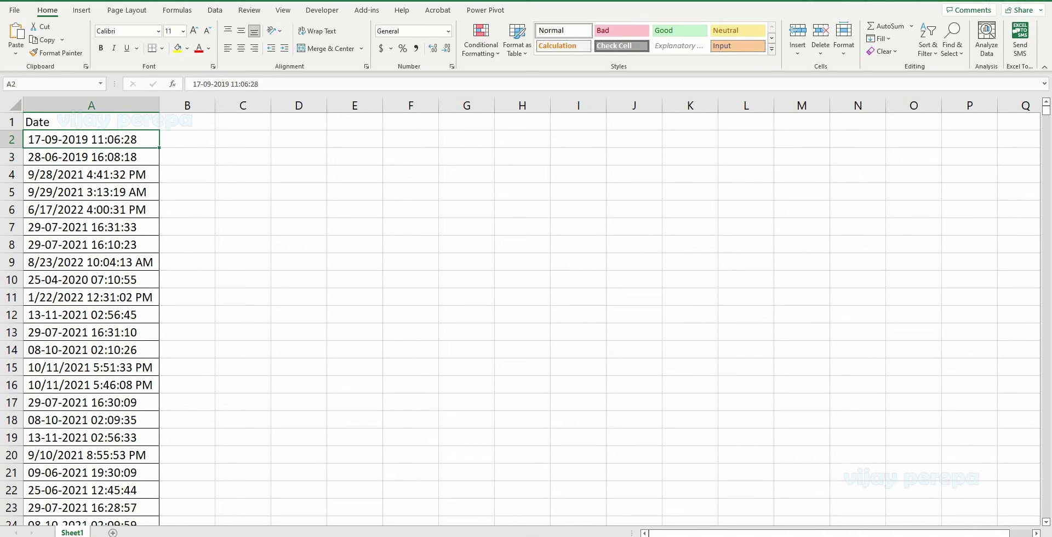
Step: Compare the mixed date formats in cells A7, A4 and A3 of the Excel Date column
left_click(120, 226)
left_click(61, 174)
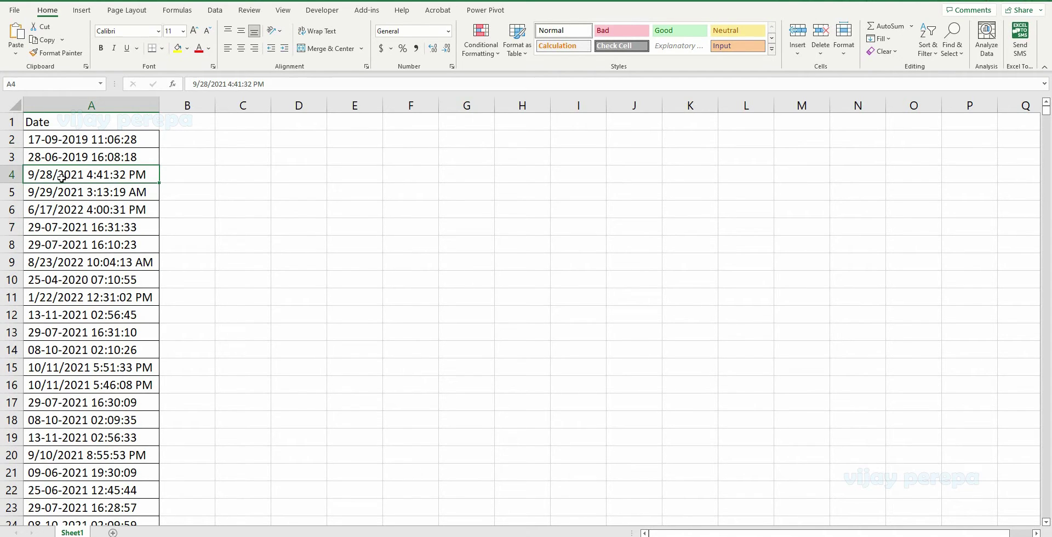
left_click(64, 159)
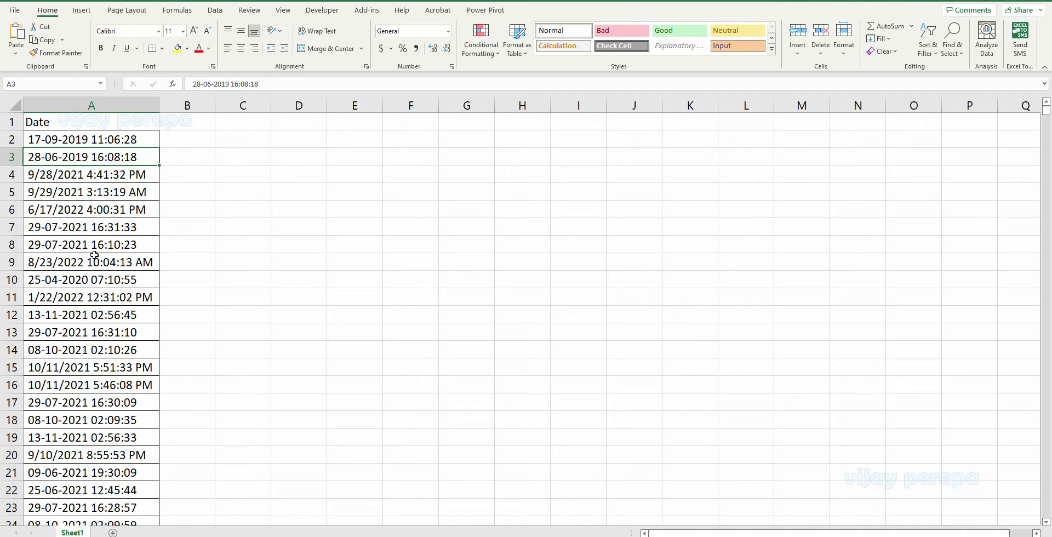
Step: Close the Excel workbook and open the Power Query Editor from Power BI
key("super+Down")
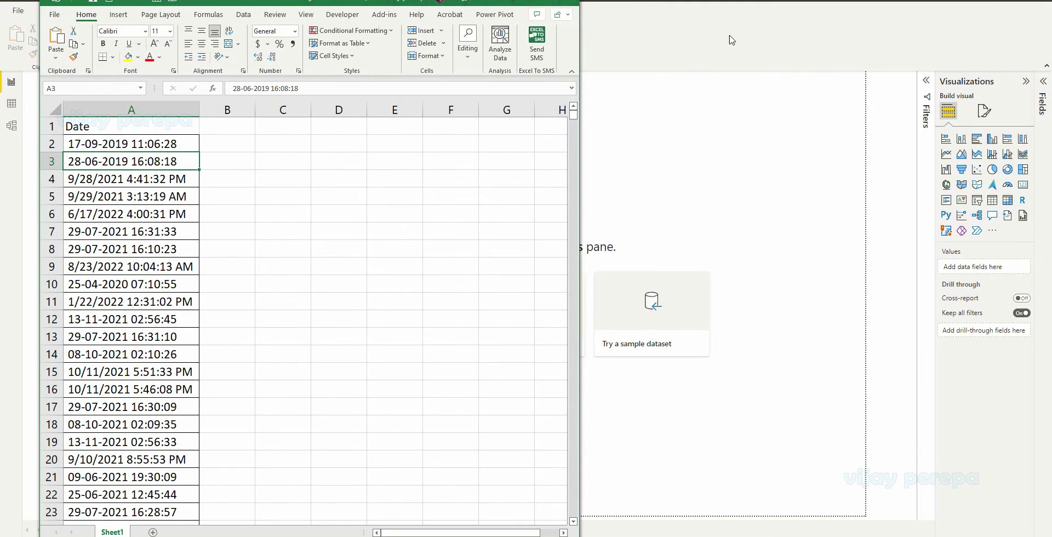
left_click(567, 2)
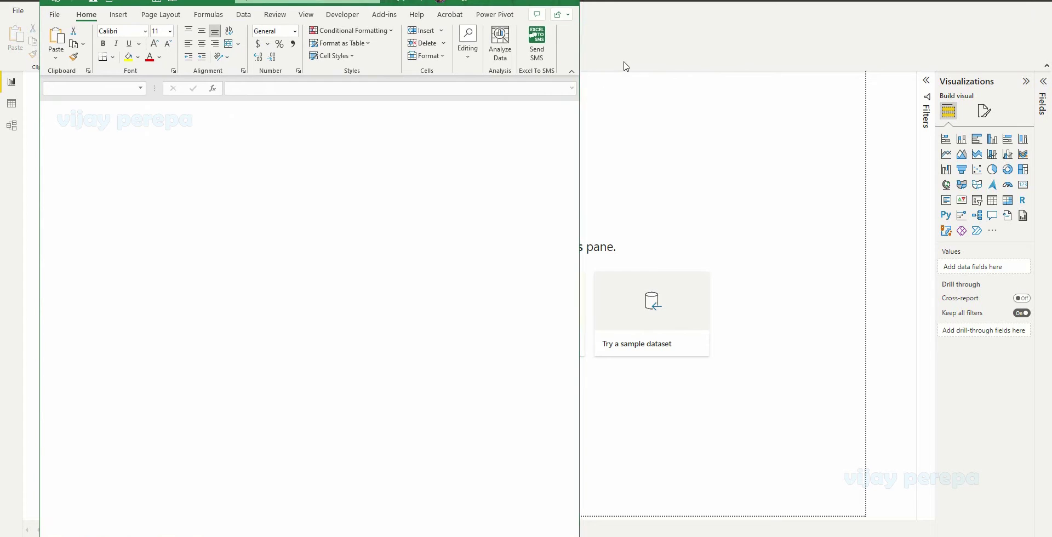
left_click(301, 55)
left_click(325, 75)
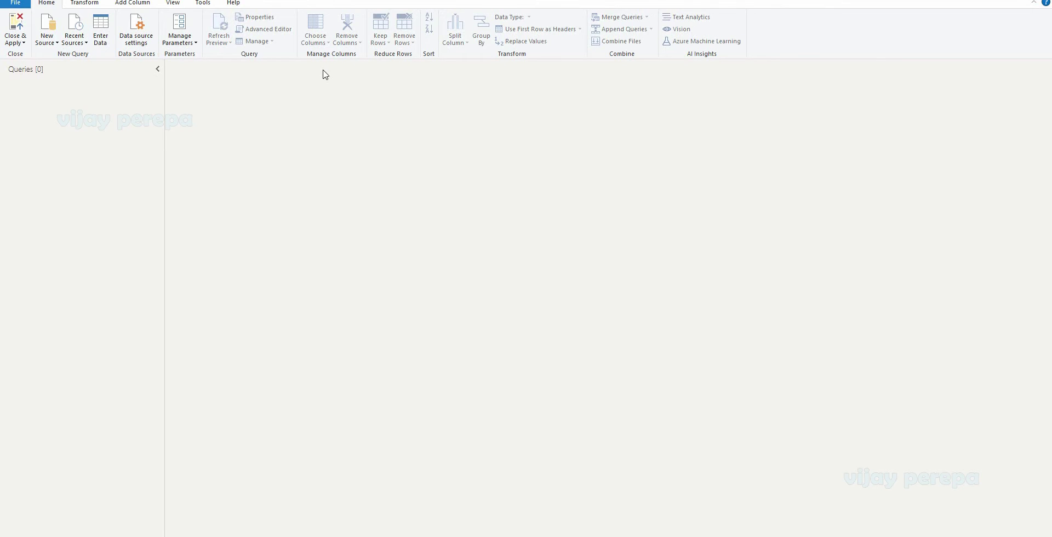
Step: Import Sheet1 from the date.xlsx workbook as a new query
left_click(47, 37)
left_click(69, 70)
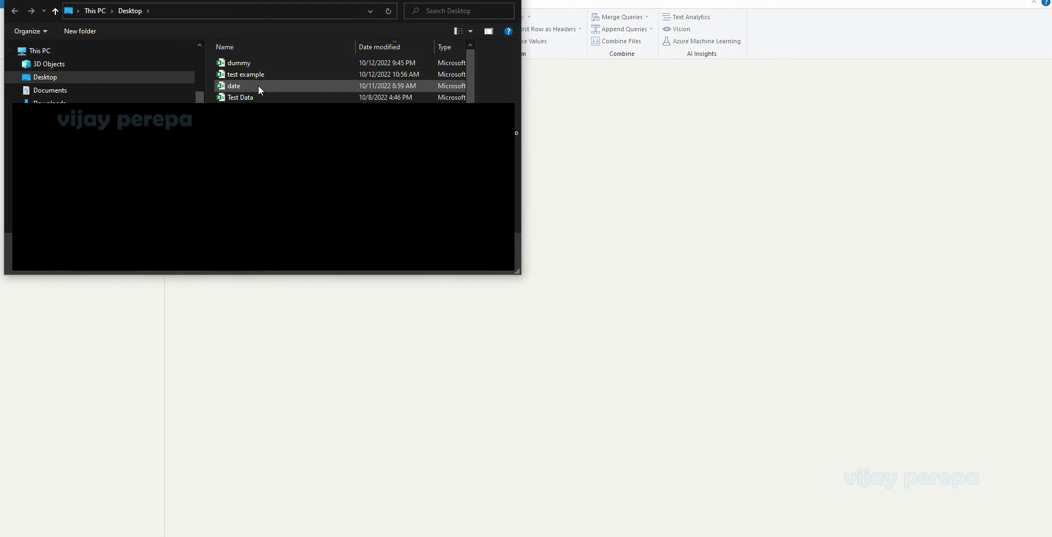
double_click(258, 85)
left_click(319, 168)
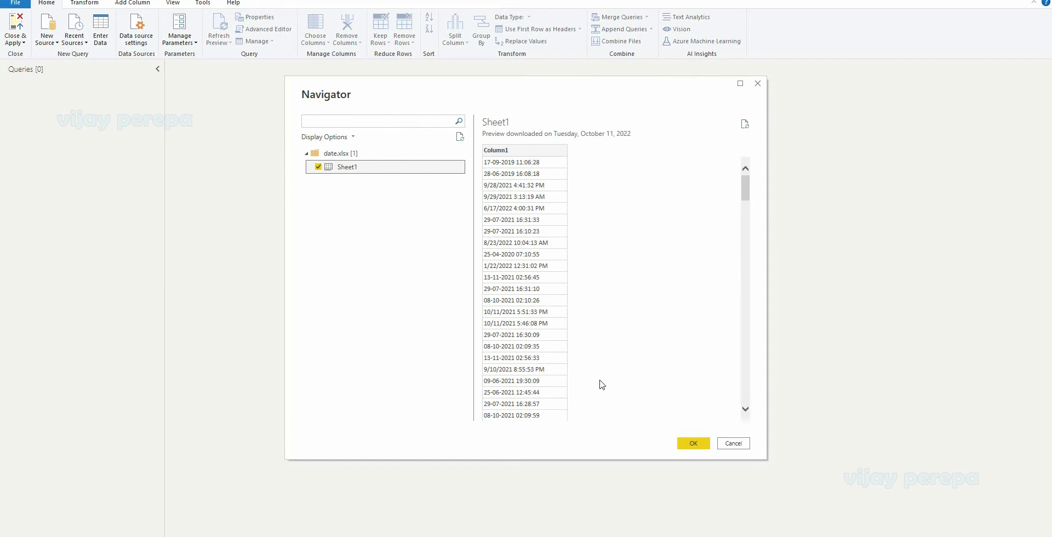
left_click(694, 443)
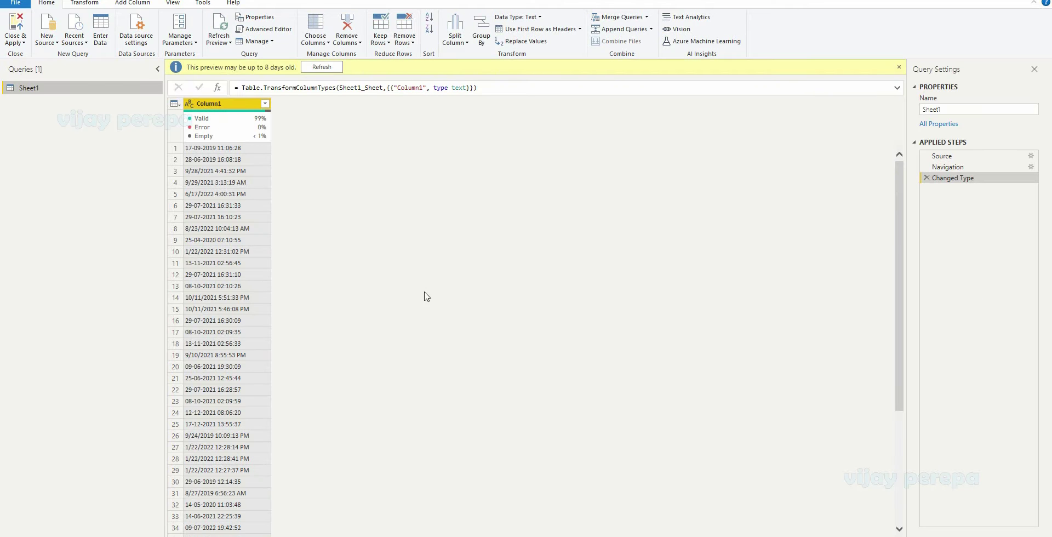
Step: Refresh the outdated preview so Column1's mixed date-time text values appear
left_click(322, 66)
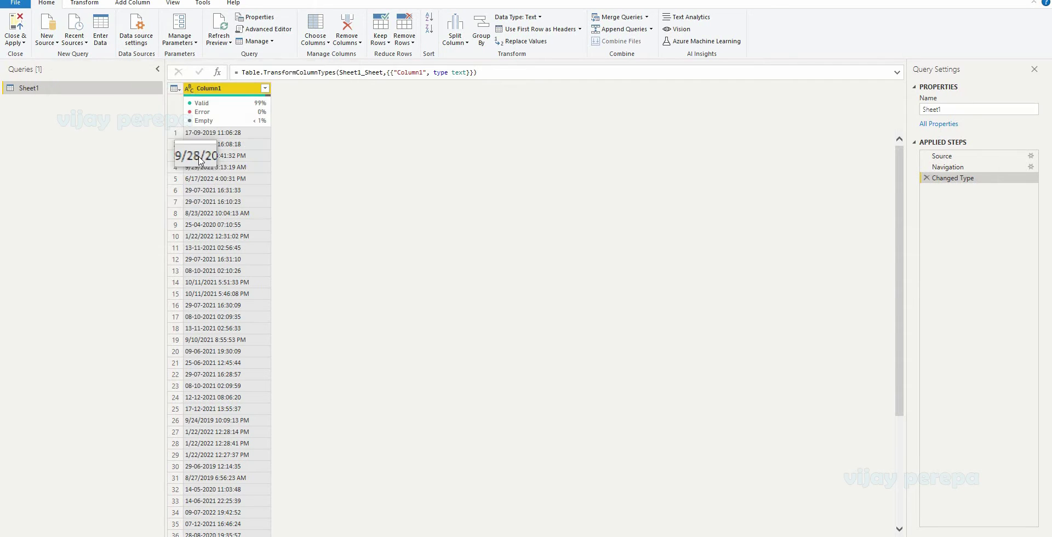
Step: Split Column1 by the Space delimiter into separate columns
left_click(230, 95)
right_click(245, 94)
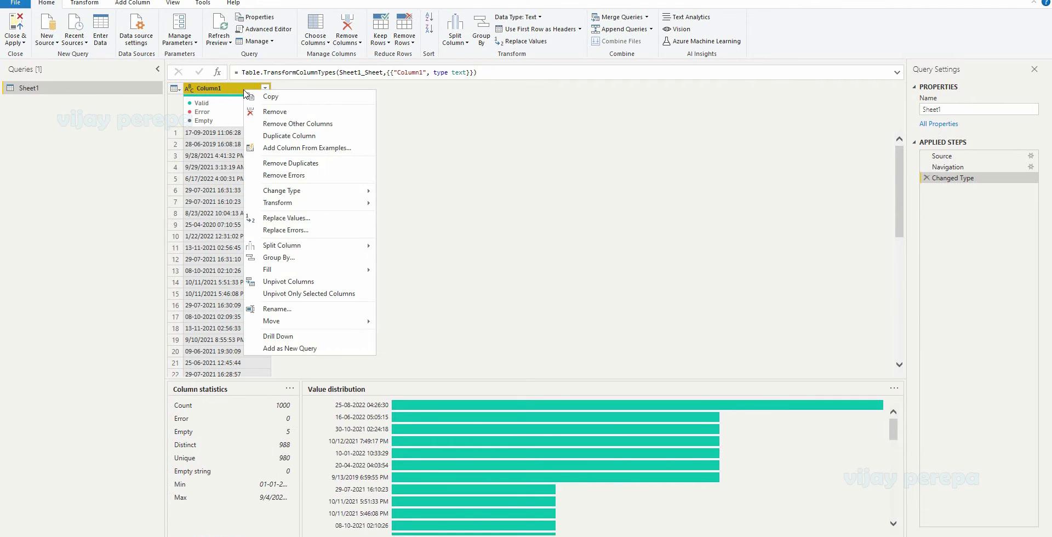
mouse_move(316, 250)
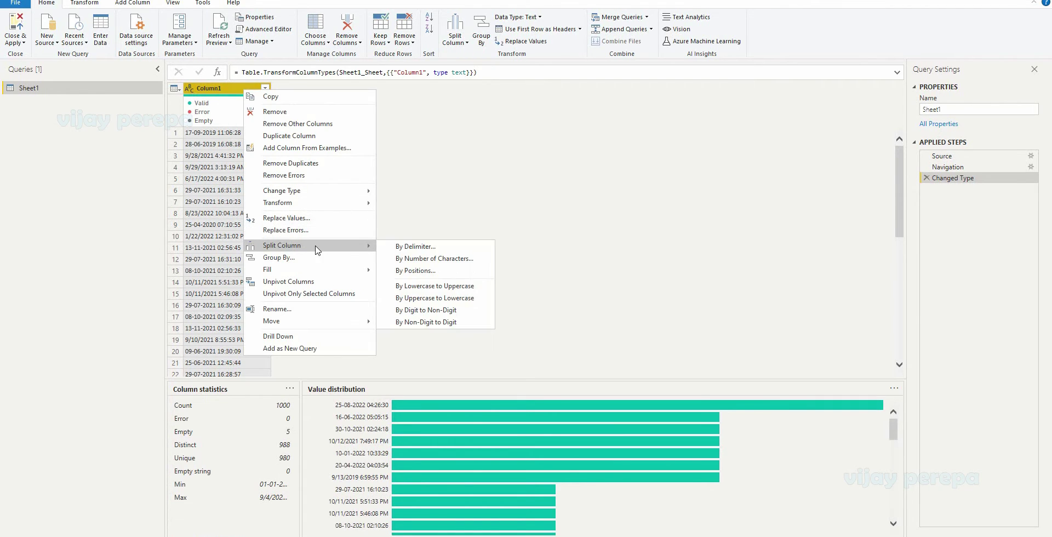
left_click(399, 249)
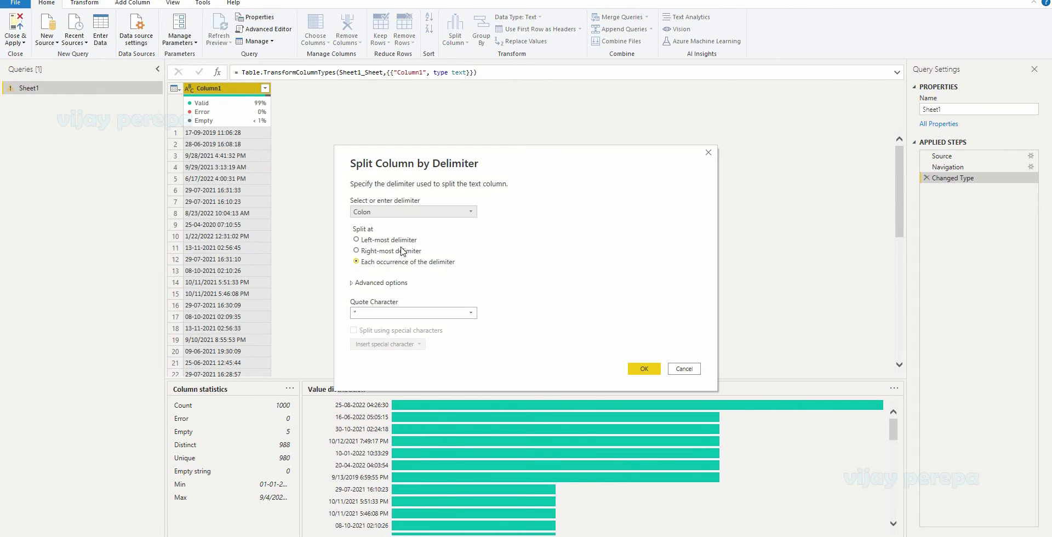
left_click(406, 212)
left_click(382, 267)
left_click(644, 369)
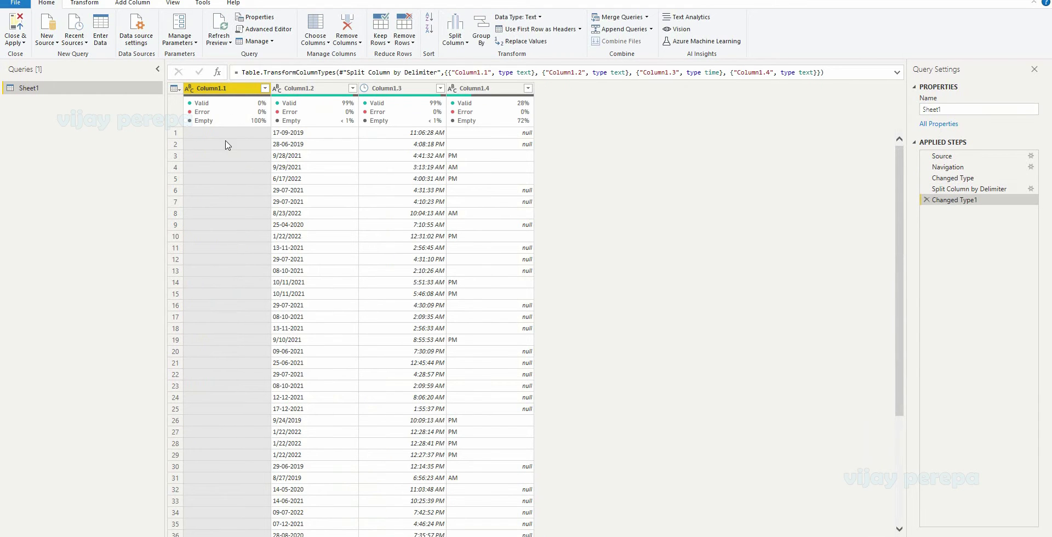
Step: Remove the empty Column1.1 and the time and AM/PM columns Column1.3 and Column1.4
right_click(241, 96)
left_click(260, 113)
key("Right")
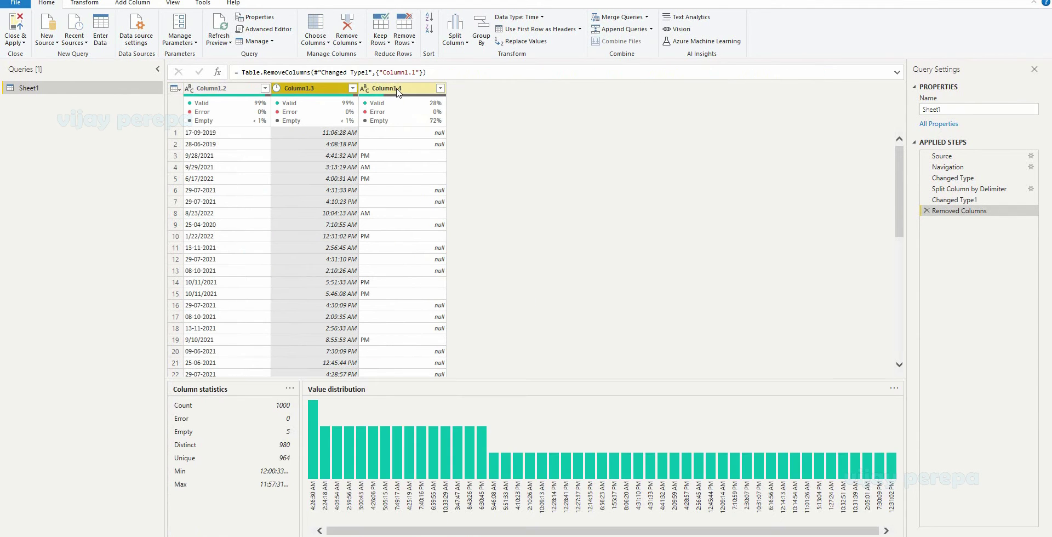
left_click(398, 93, "ctrl")
right_click(397, 89)
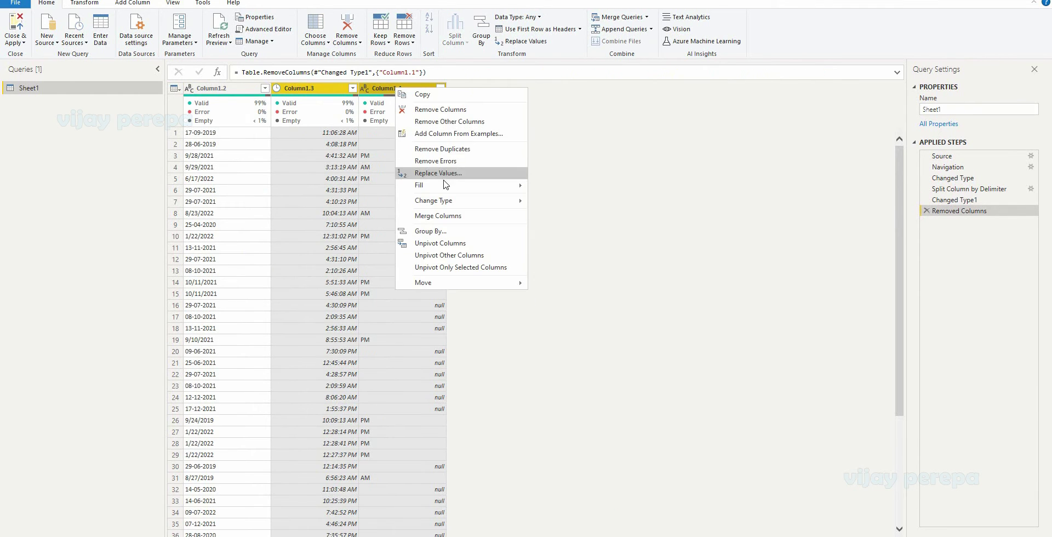
left_click(441, 109)
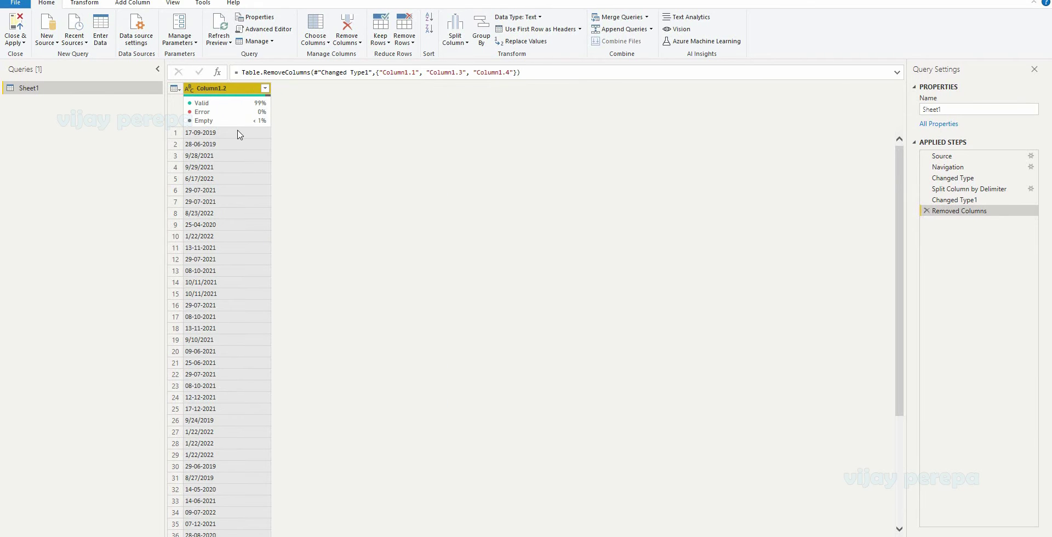
mouse_move(226, 107)
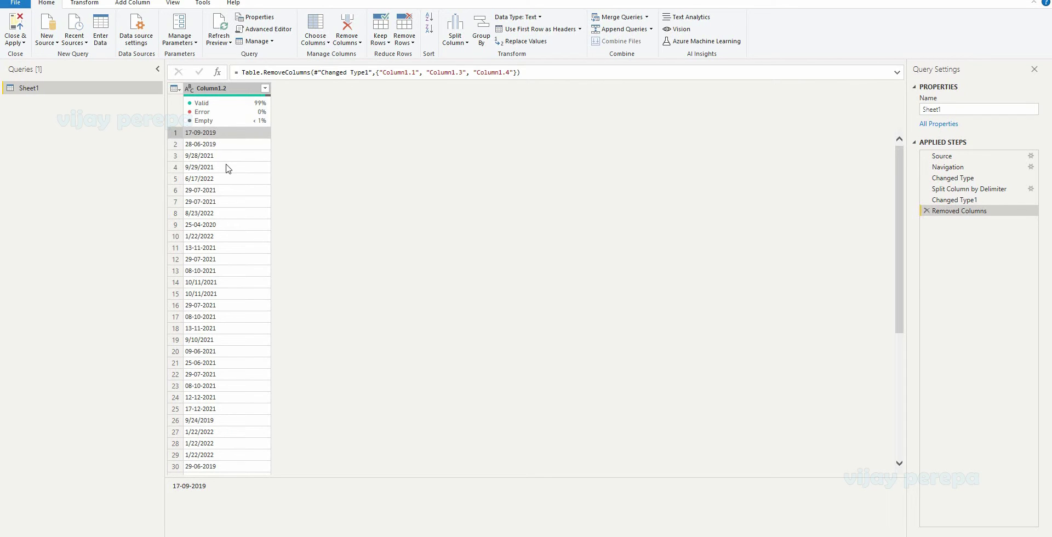
Step: Change Column1.2 to Date type and inspect the error for day-first values like 17-09-2019
left_click(190, 89)
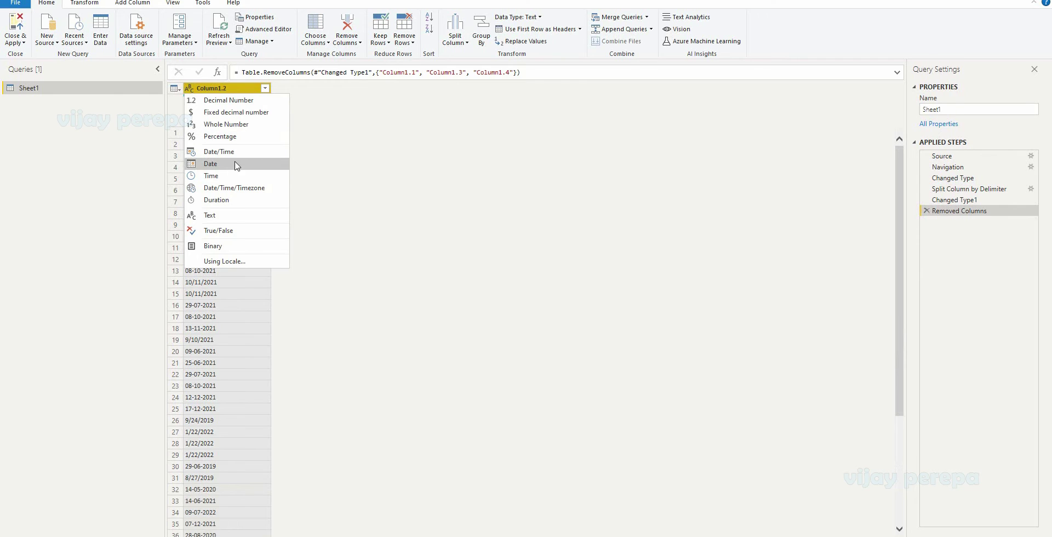
left_click(237, 165)
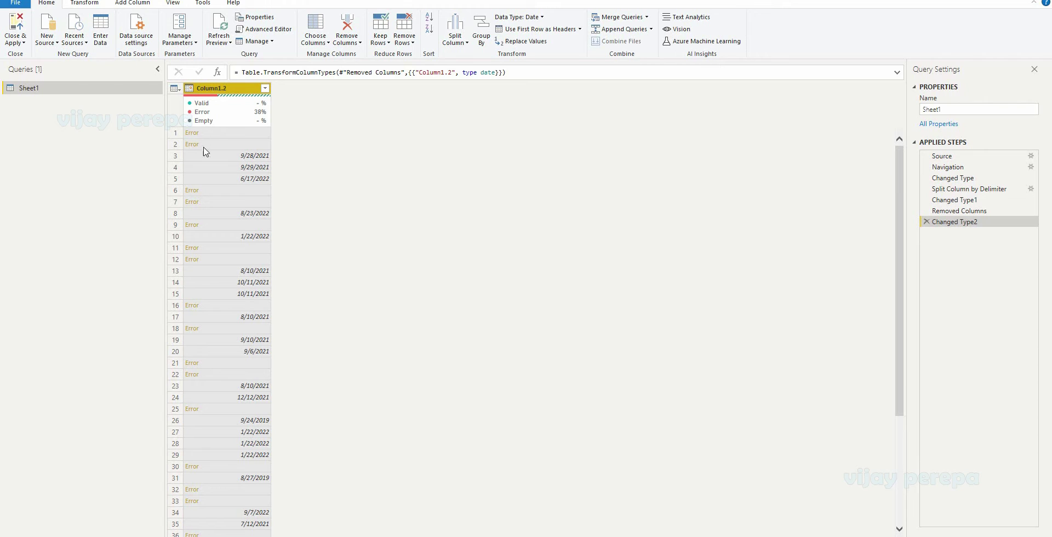
left_click(252, 133)
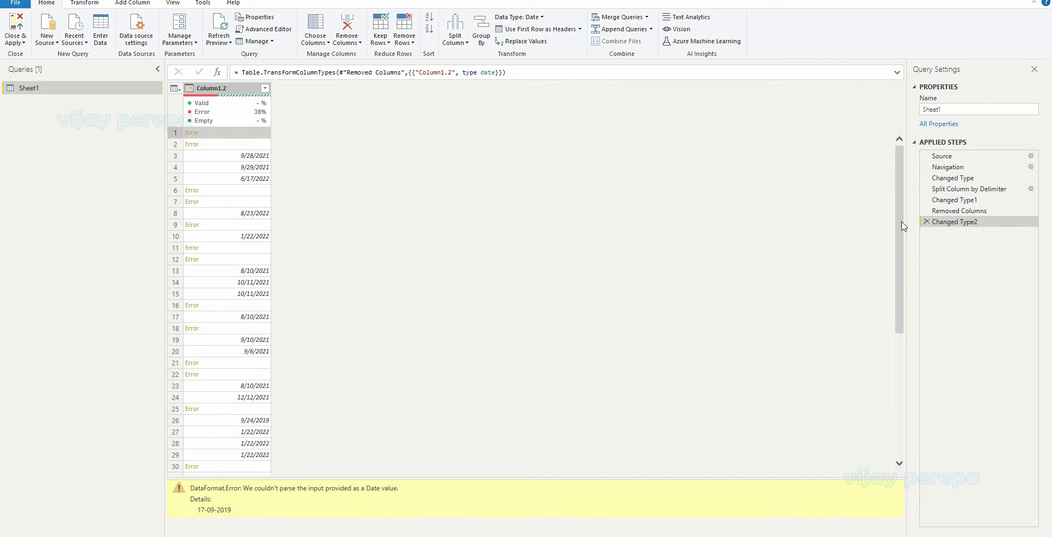
Step: Delete the Changed Type2 step so Column1.2 returns to text with no errors
left_click(927, 221)
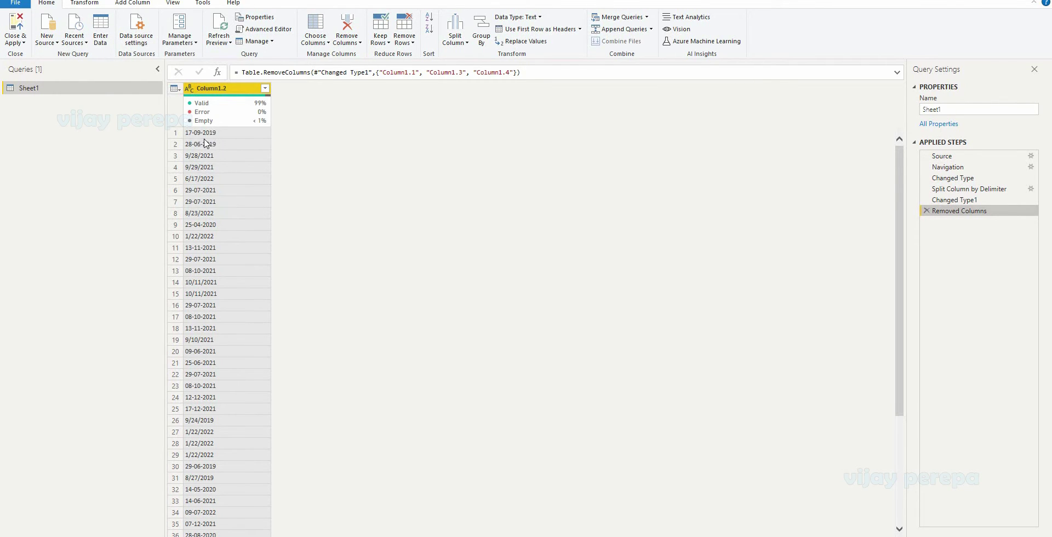
Step: Split Column1.2 at each "-" occurrence into day, month and year columns
right_click(241, 89)
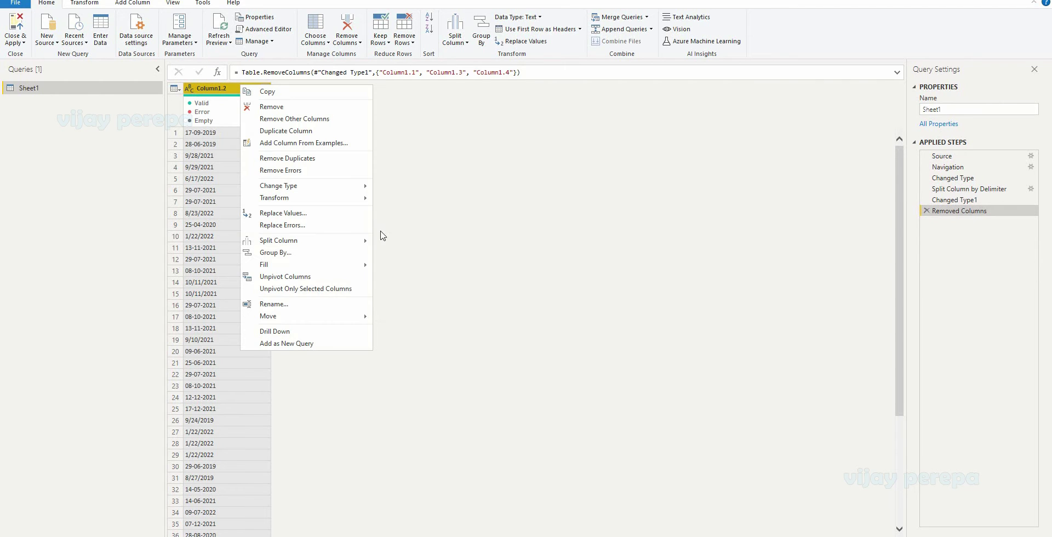
mouse_move(331, 242)
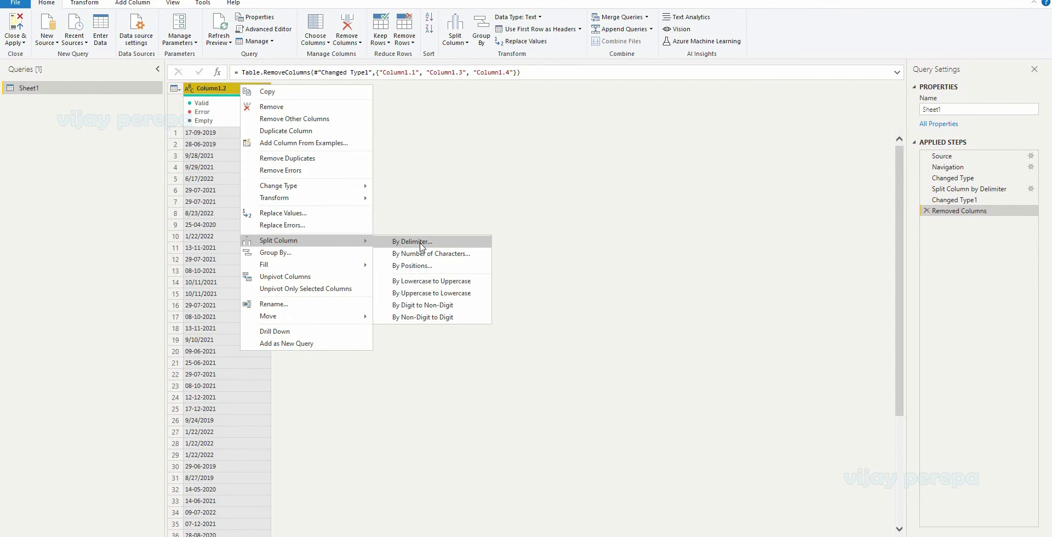
left_click(412, 242)
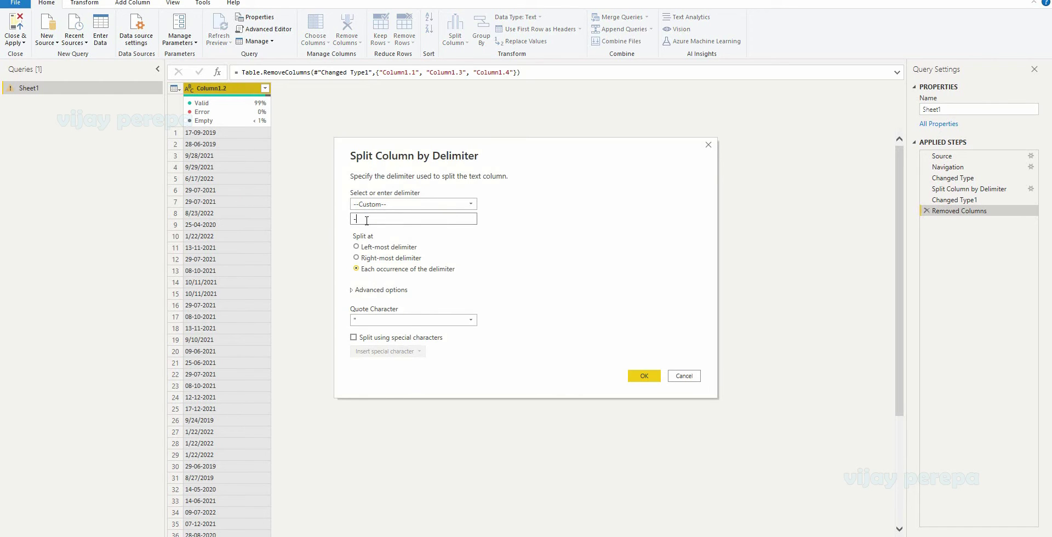
left_click(650, 379)
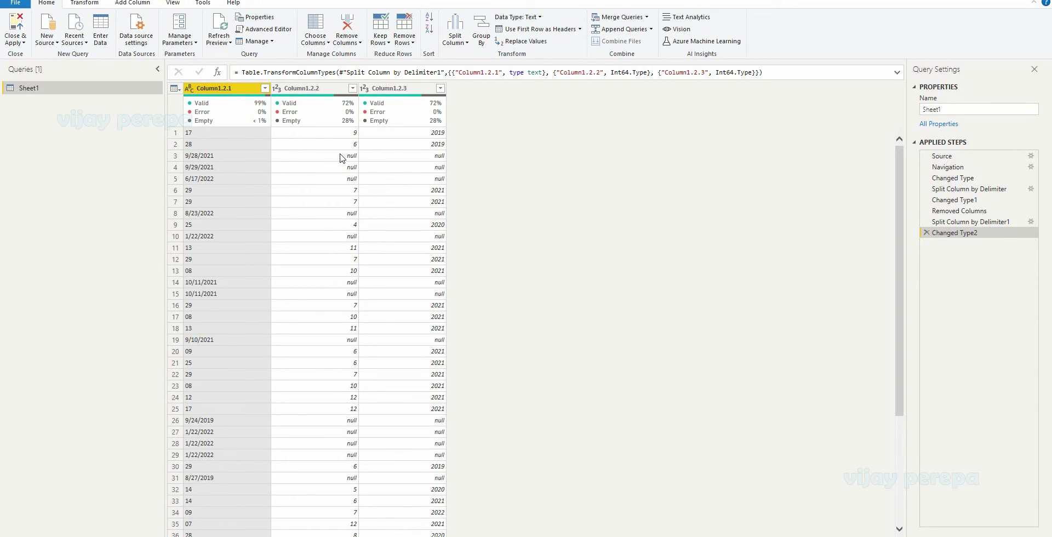
Step: Rename the three split columns to Date, Month and Year
double_click(241, 90)
type("DAte")
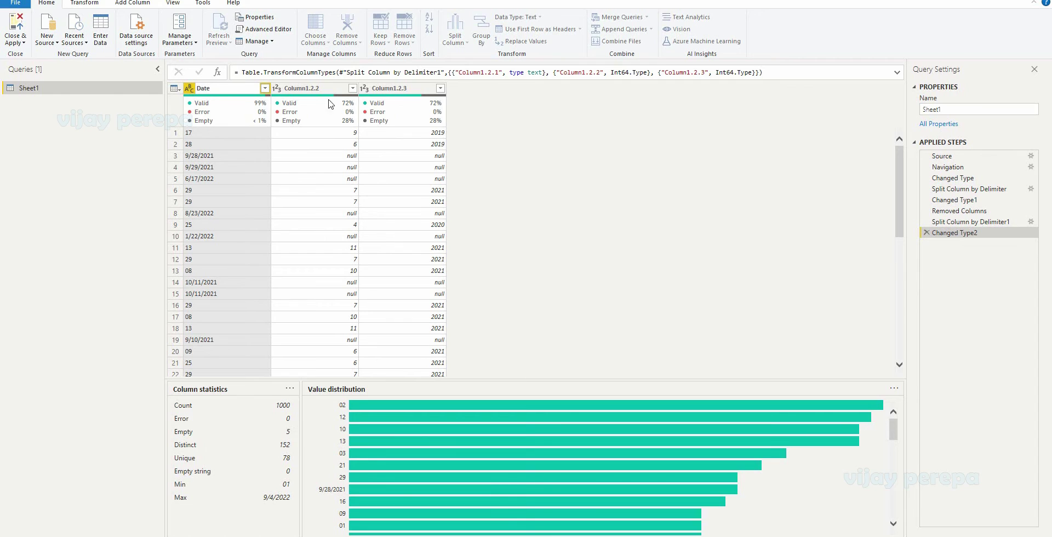
left_click(331, 94)
double_click(311, 89)
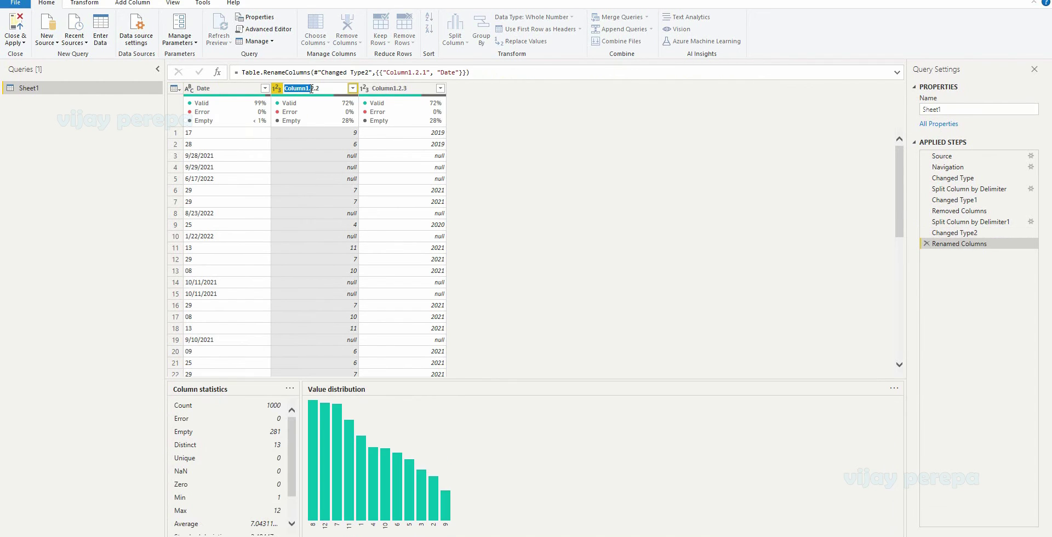
key("BackSpace")
double_click(405, 89)
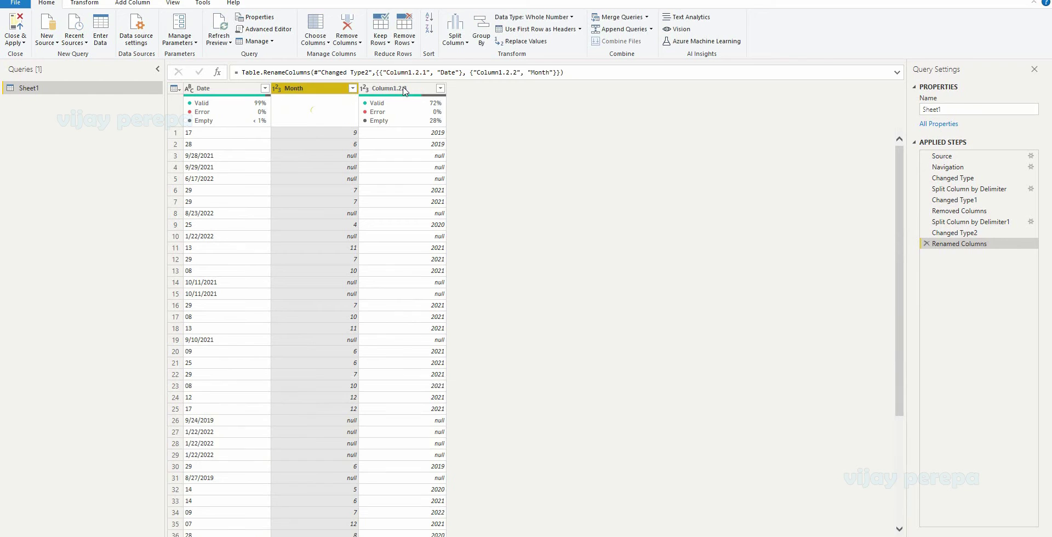
type("Y")
key("Return")
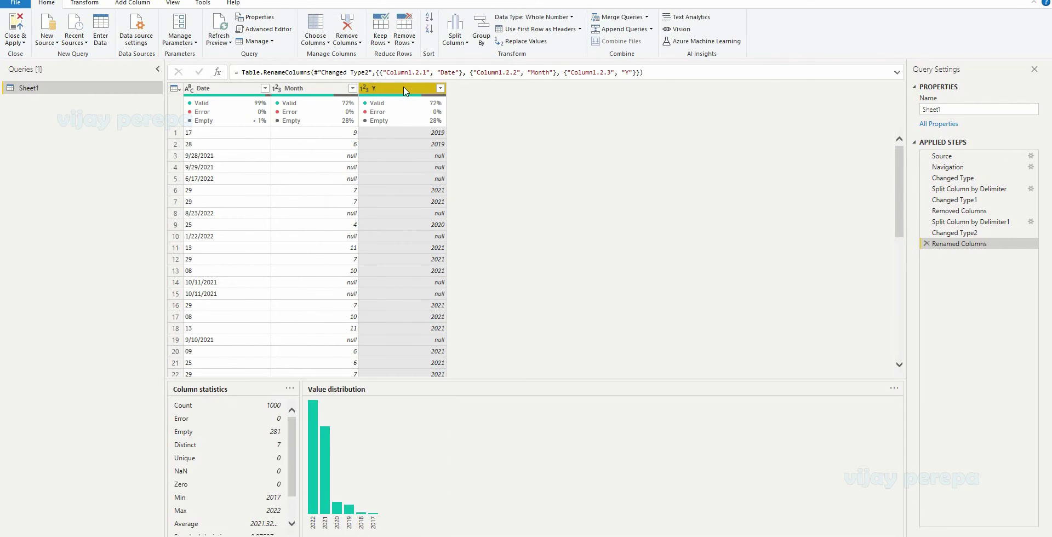
double_click(405, 89)
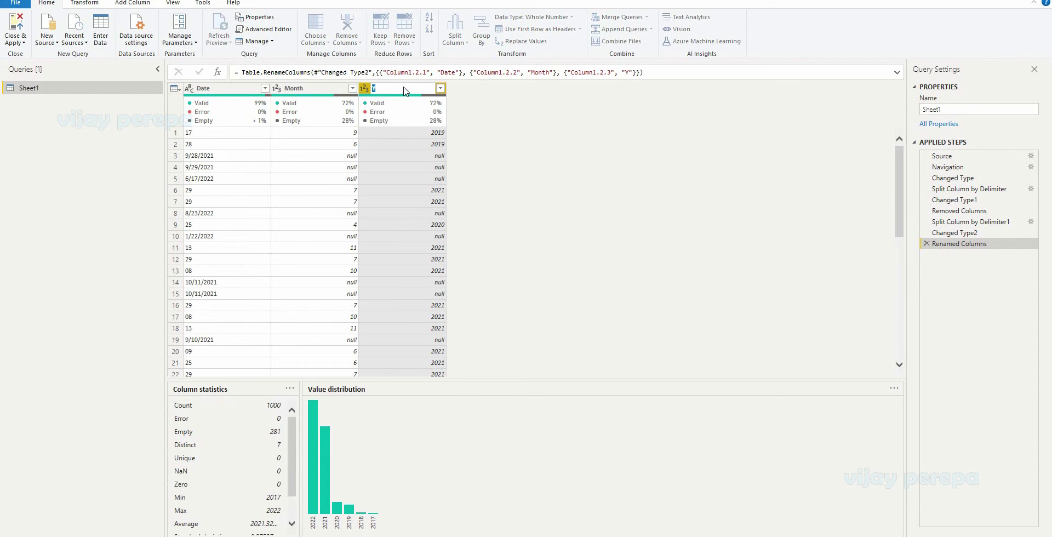
type("Year")
key("Return")
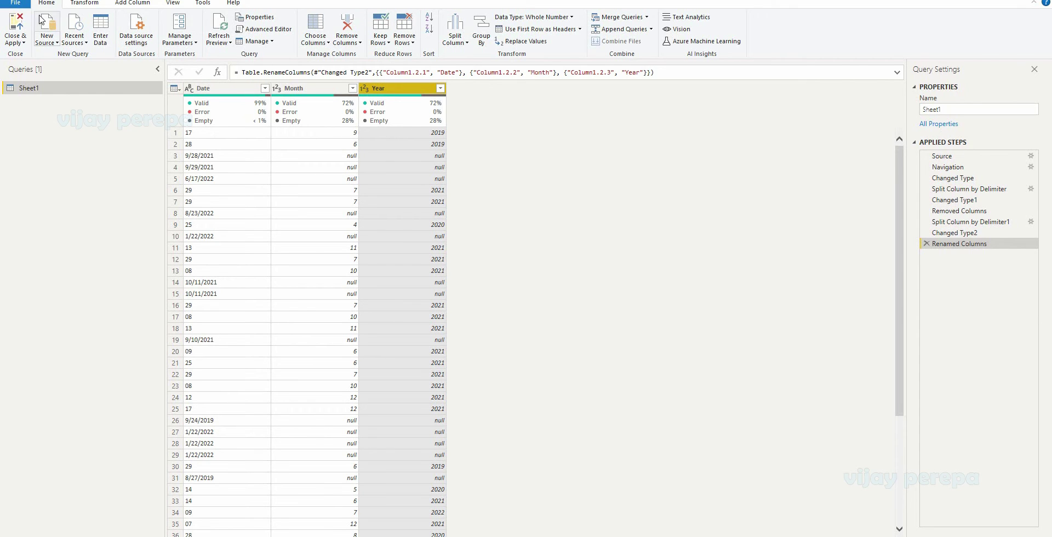
Step: Create a new custom column named Final Date
left_click(133, 4)
left_click(52, 39)
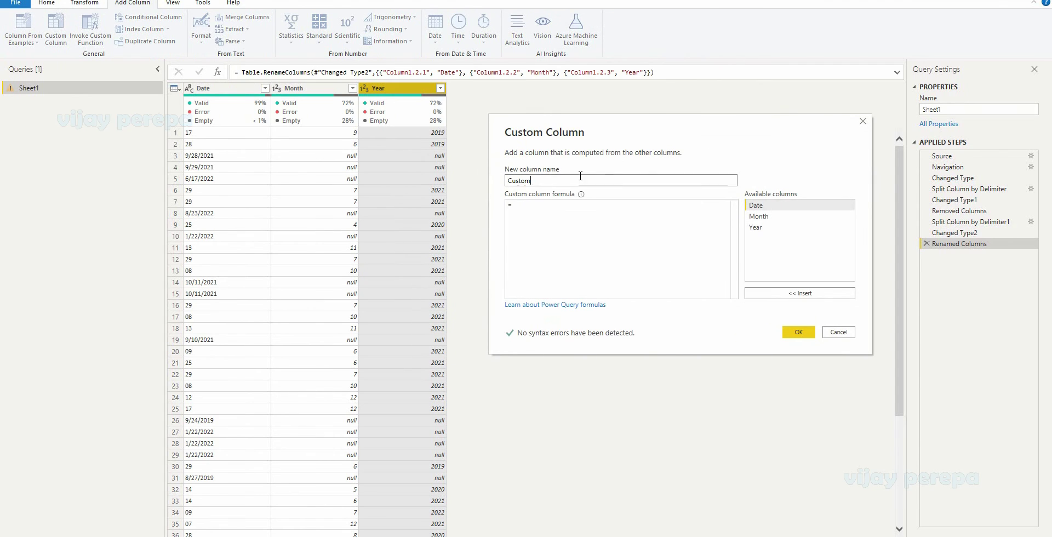
type("Final Date")
left_click(544, 206)
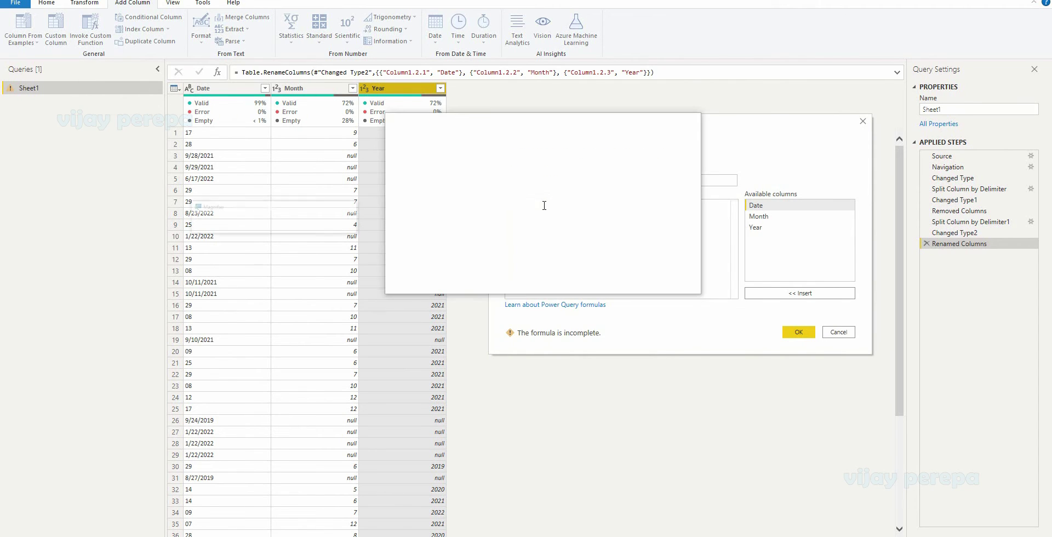
Step: Enter the formula: if [Year] = null then [Date] else #date(
type("if ")
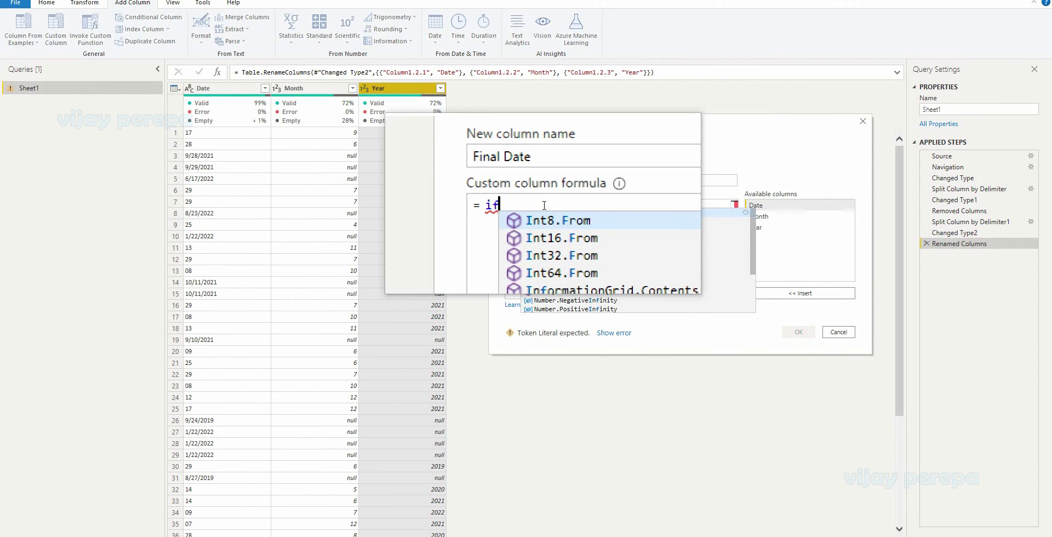
type("[")
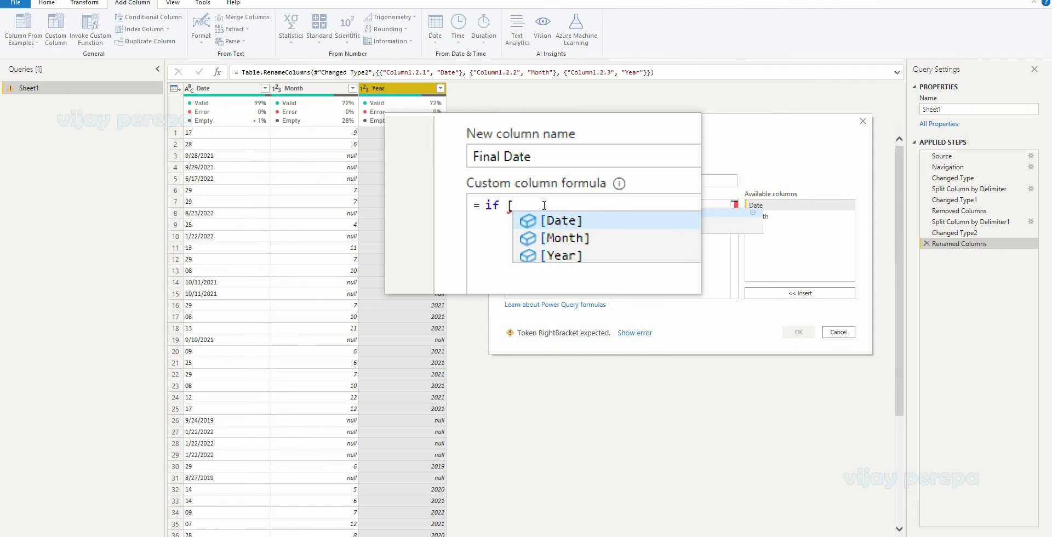
type("Year] = null")
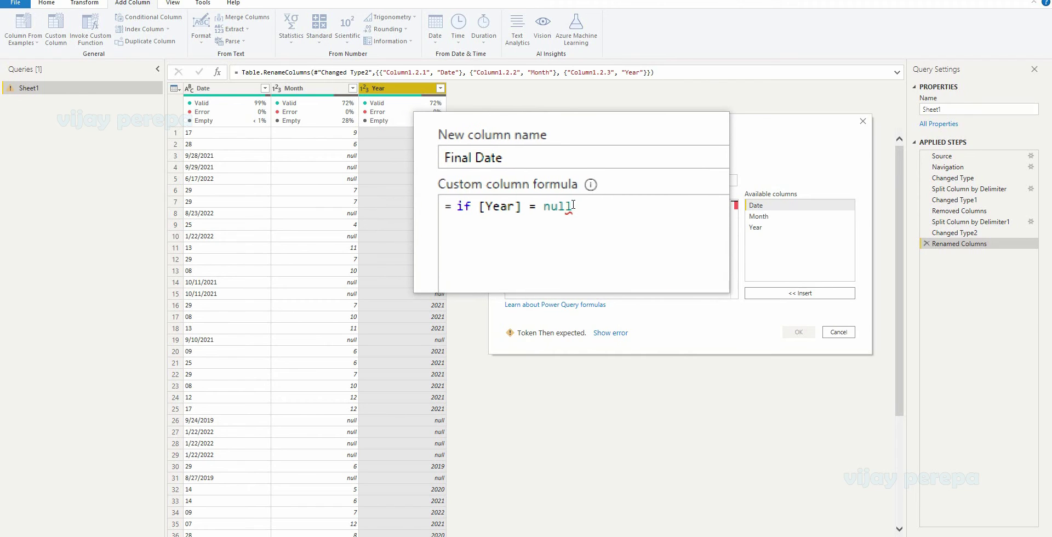
type(" then ")
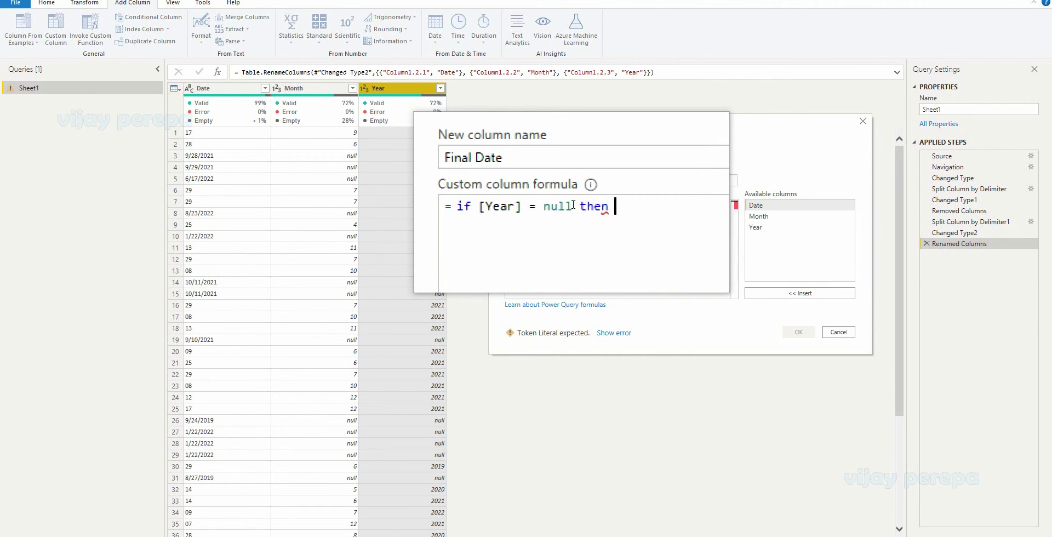
type("date")
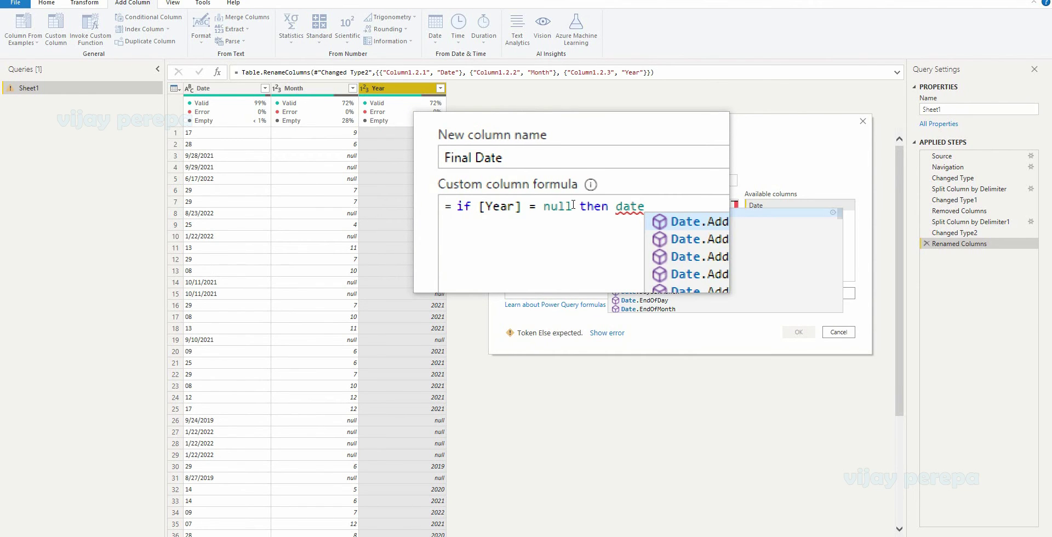
key("BackSpace")
key("BackSpace")
key("BackSpace")
key("BackSpace")
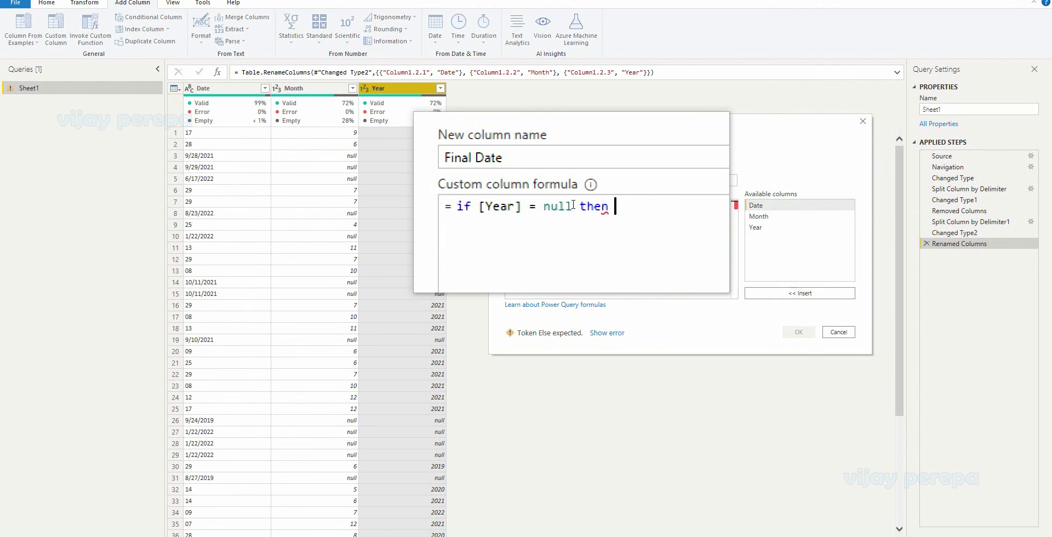
type("p")
key("BackSpace")
type("[d")
key("Tab")
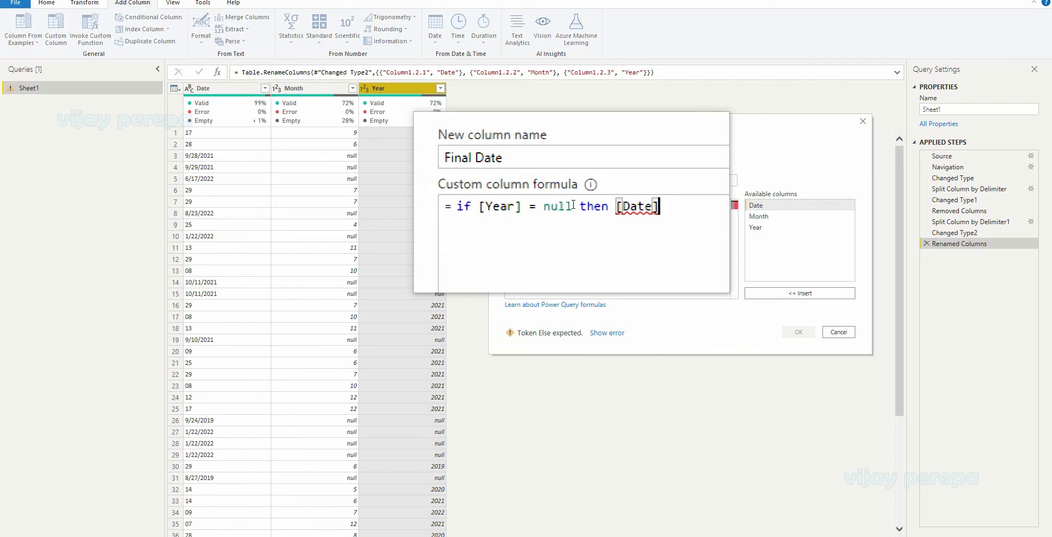
key("Return")
type("else ")
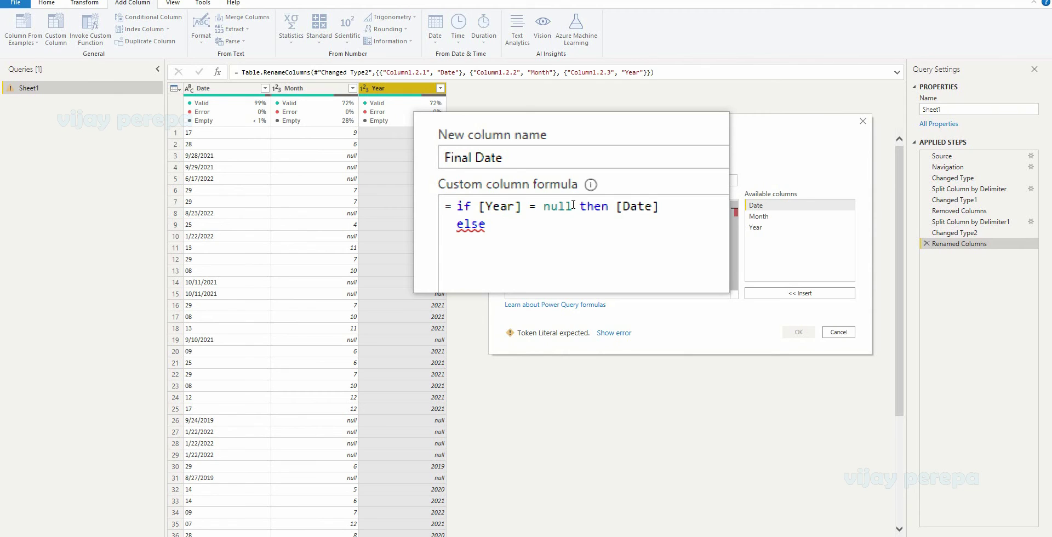
type("#date(")
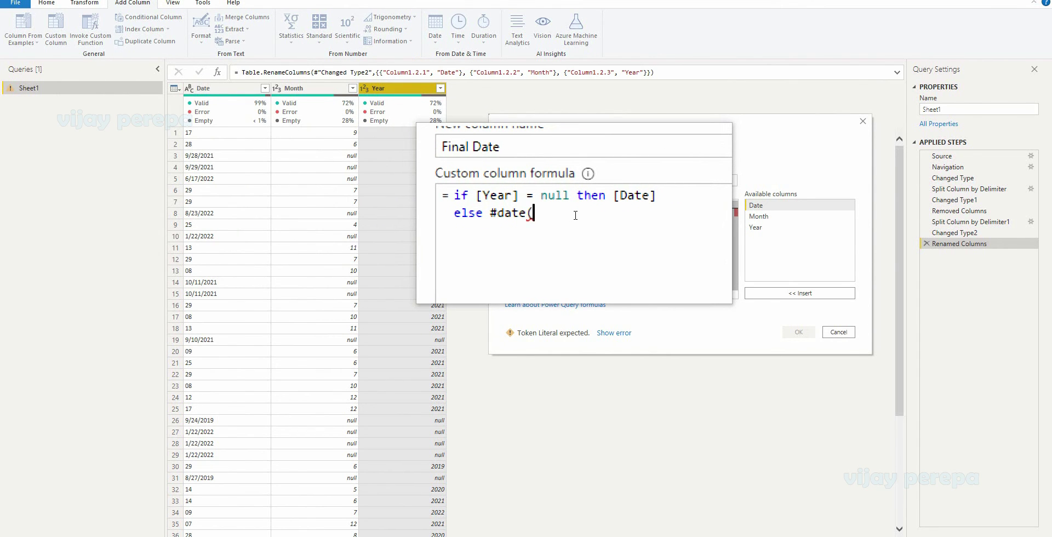
Step: Add [Year] and [Month] as the first #date arguments
type("[ye")
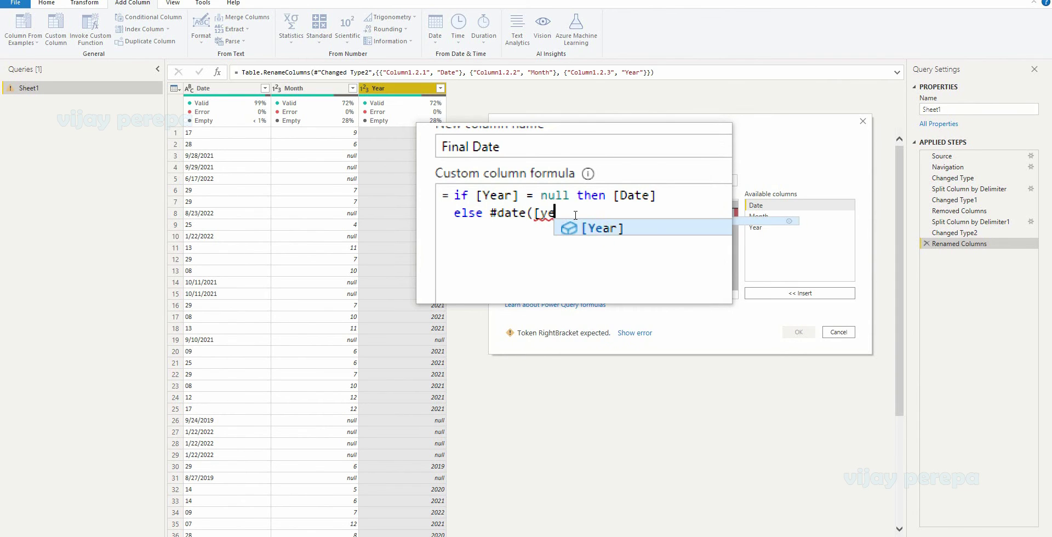
key("Tab")
type(",[mo")
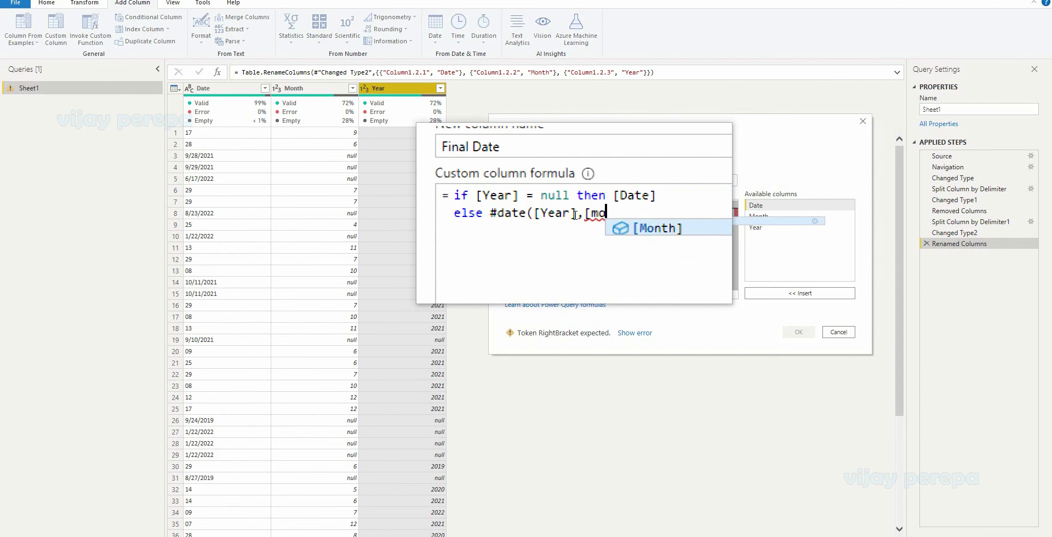
key("Tab")
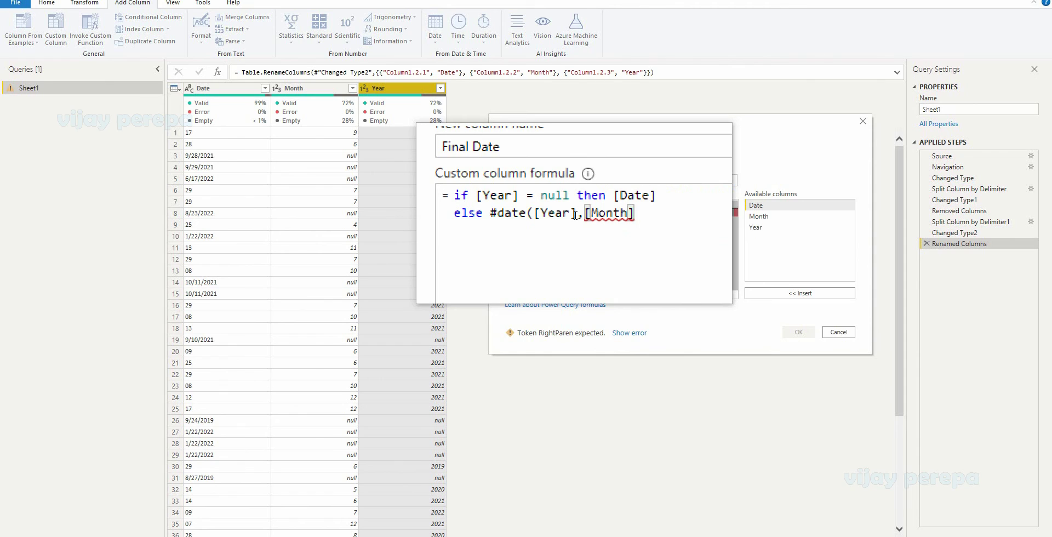
type(",")
key("Return")
Step: Finish the day argument as Number.FromText([Date]) and close the #date call
type("num")
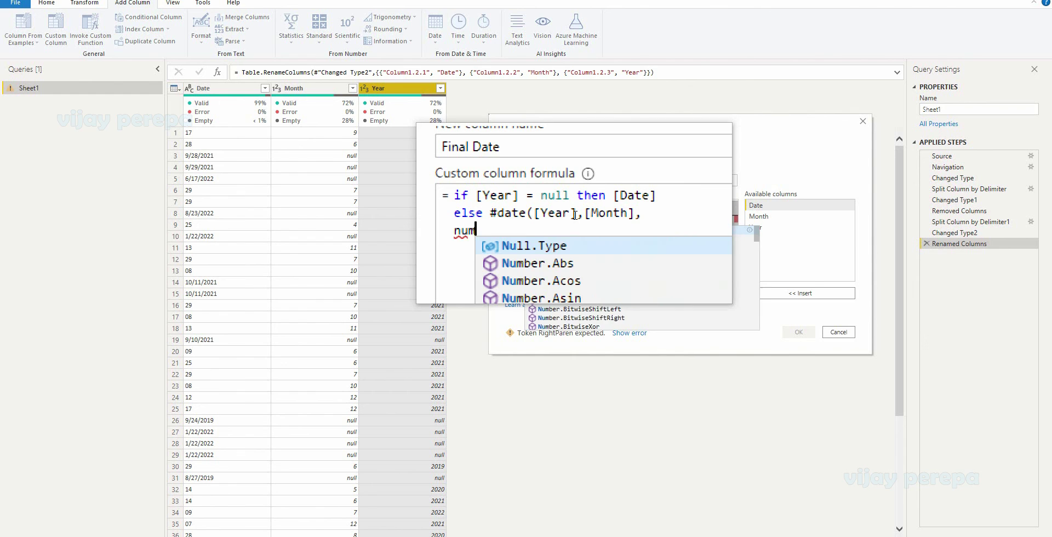
type("er.from")
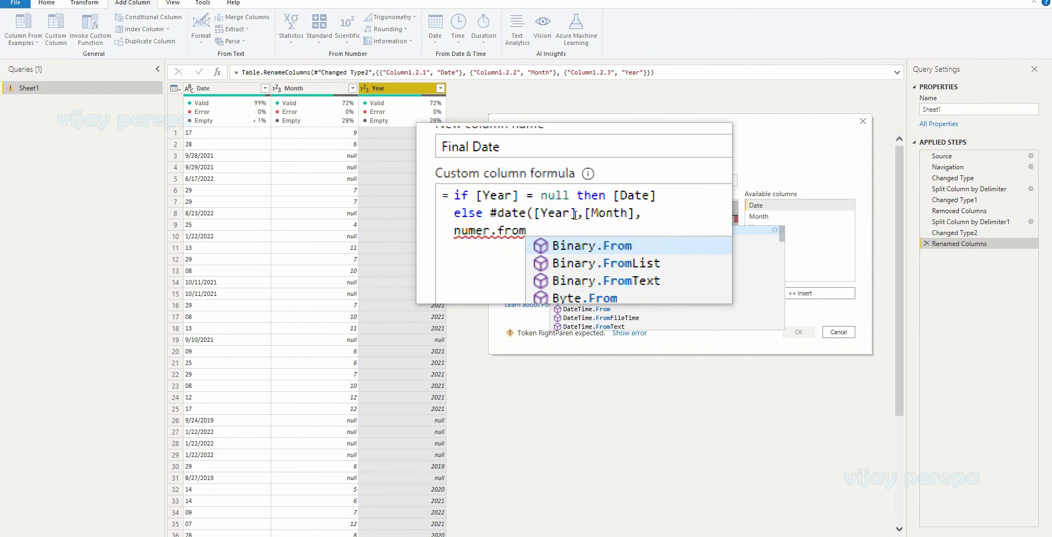
scroll(588, 298, "down", 3)
left_click(588, 298)
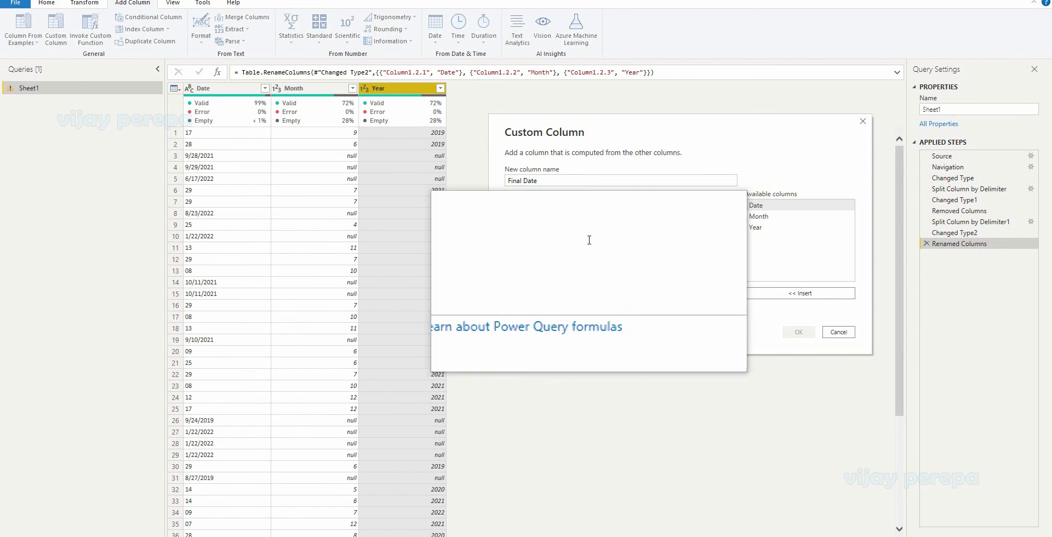
left_click(532, 221)
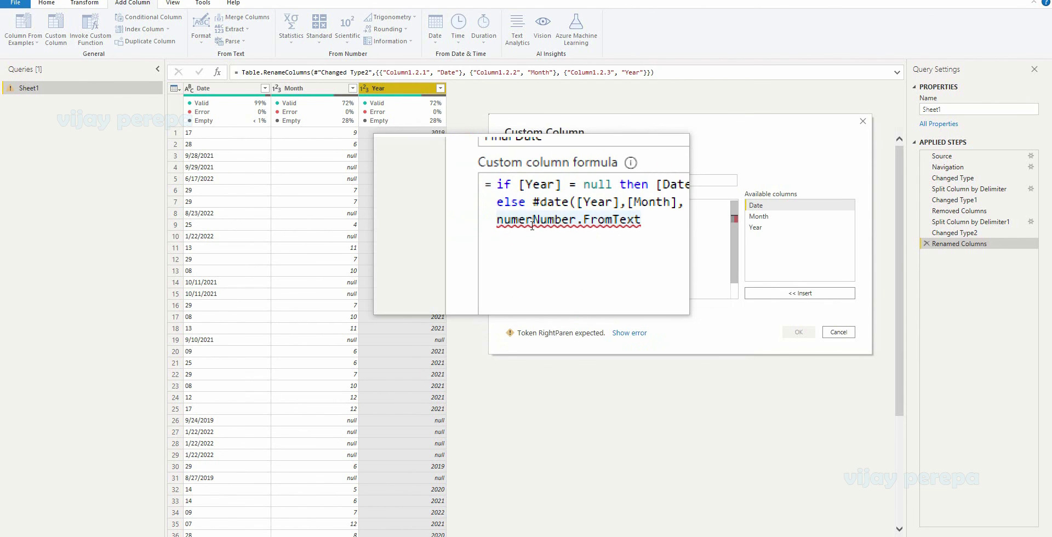
key("BackSpace")
key("BackSpace")
key("BackSpace")
key("BackSpace")
key("BackSpace")
key("BackSpace")
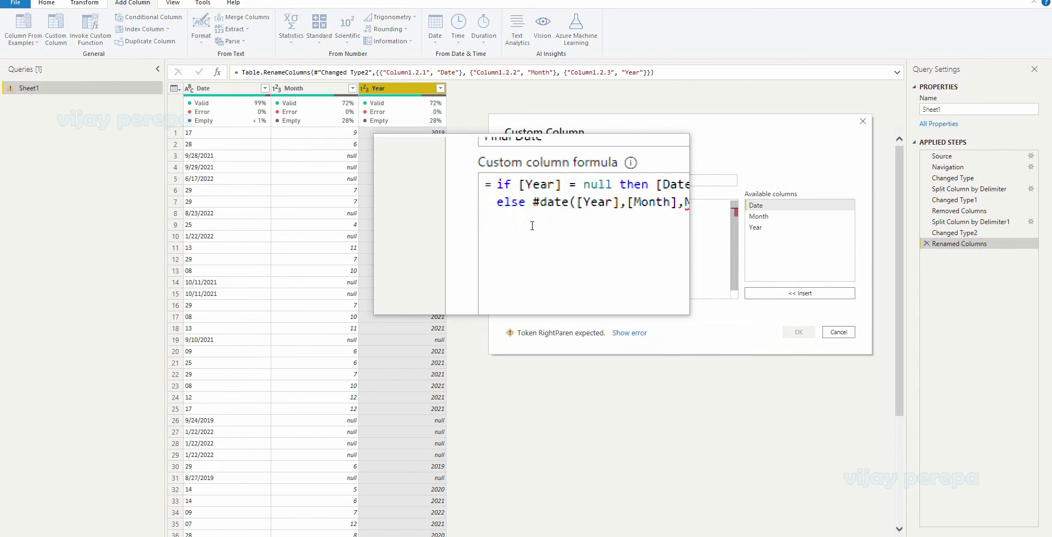
left_click(666, 213)
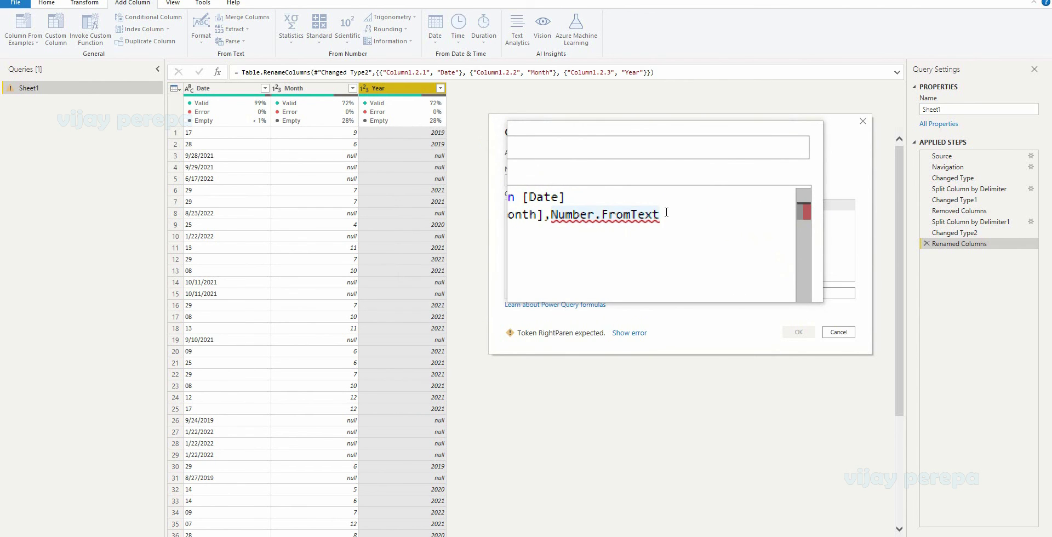
type("(")
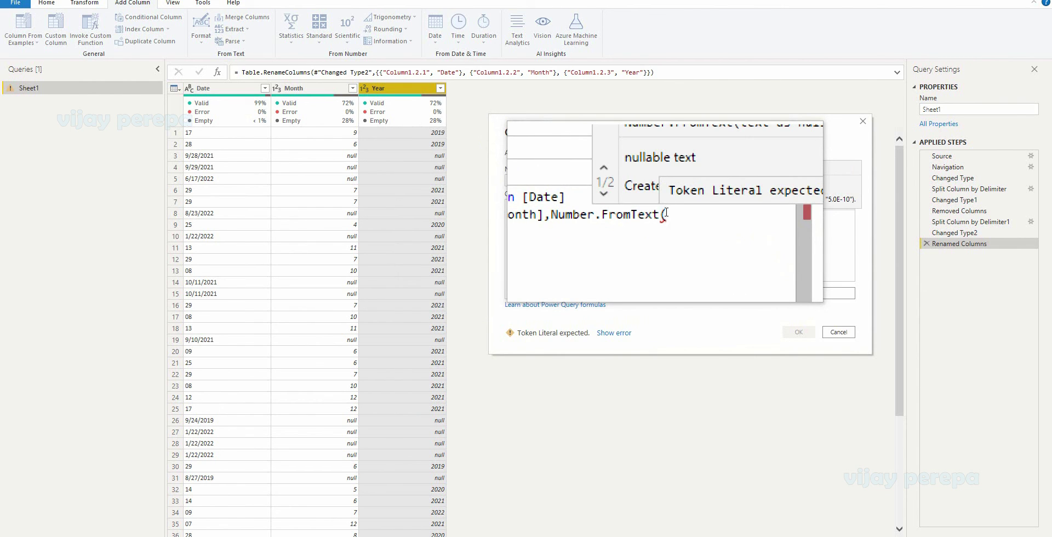
type("[d")
key("Tab")
type(")")
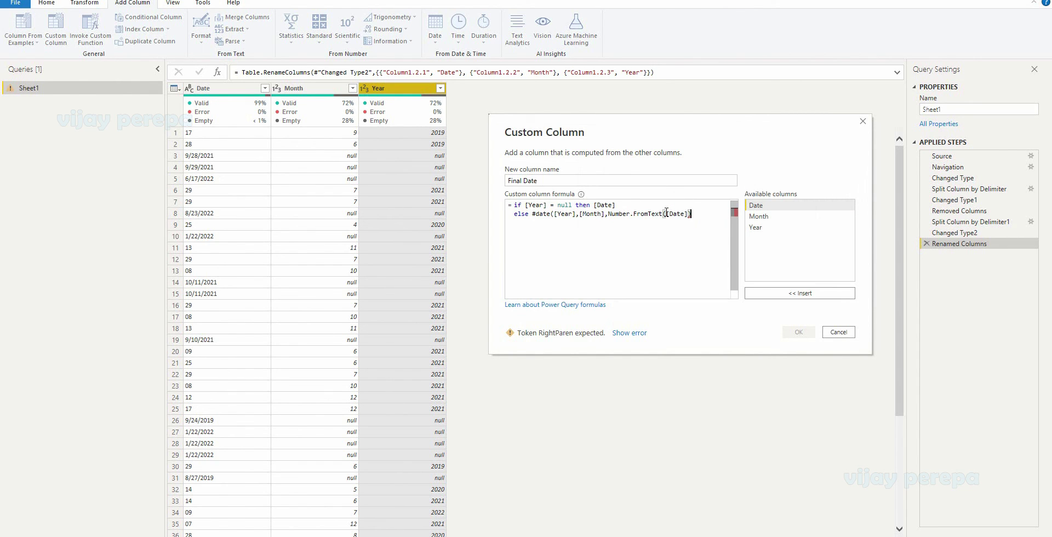
type(")")
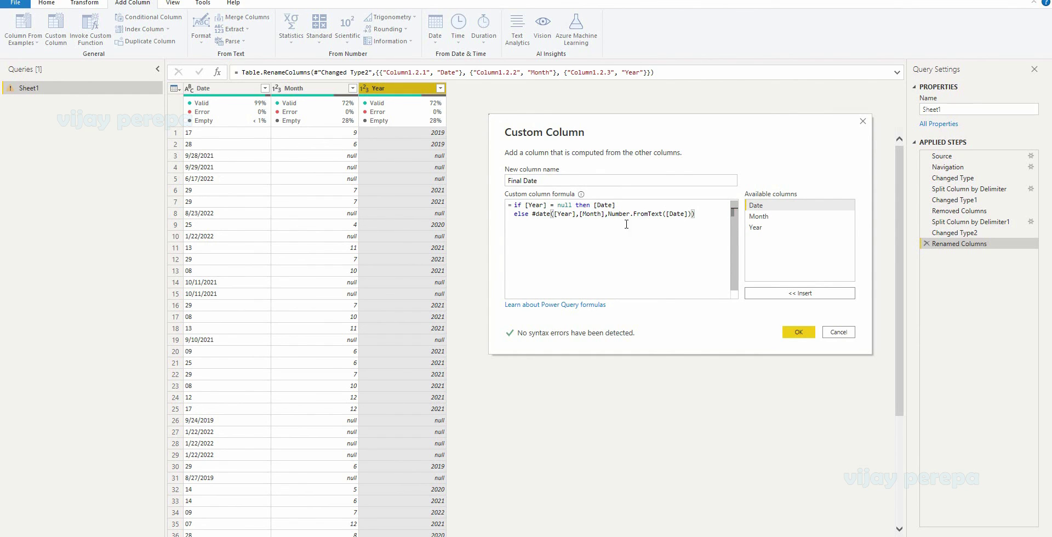
left_click_drag(644, 122, 646, 116)
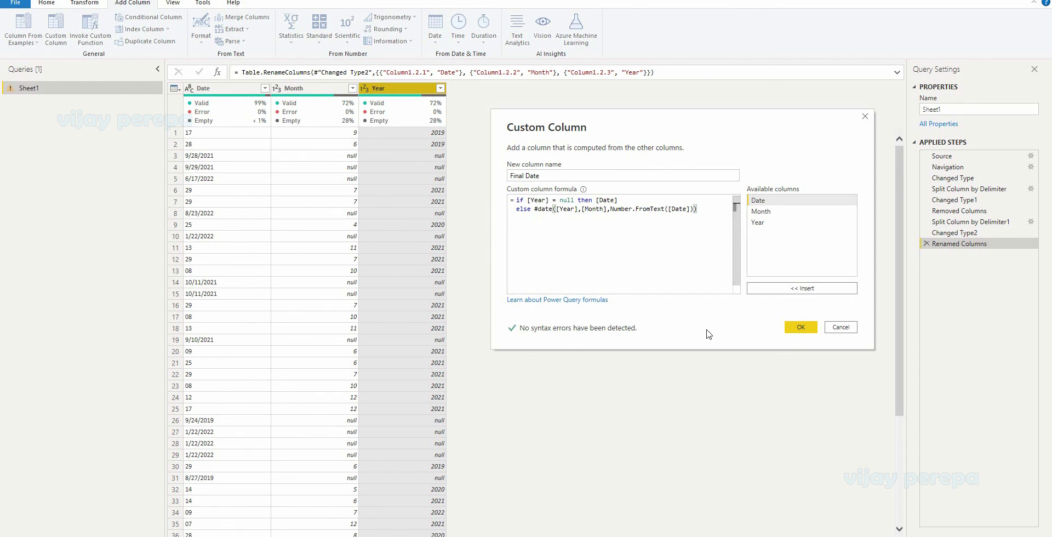
left_click(800, 328)
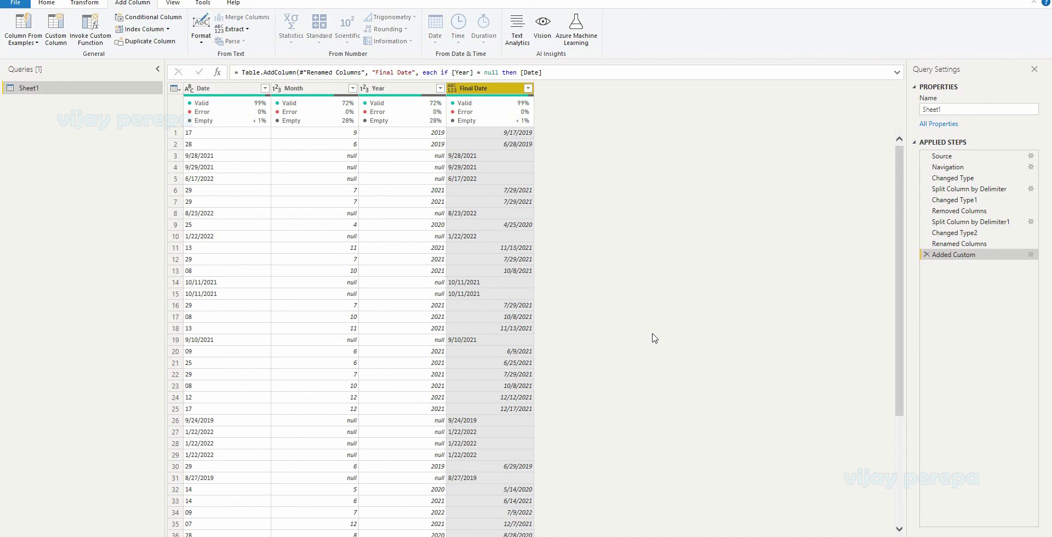
Step: Change the Final Date column's type to Date and scroll to confirm values have no errors
left_click(452, 88)
left_click(483, 164)
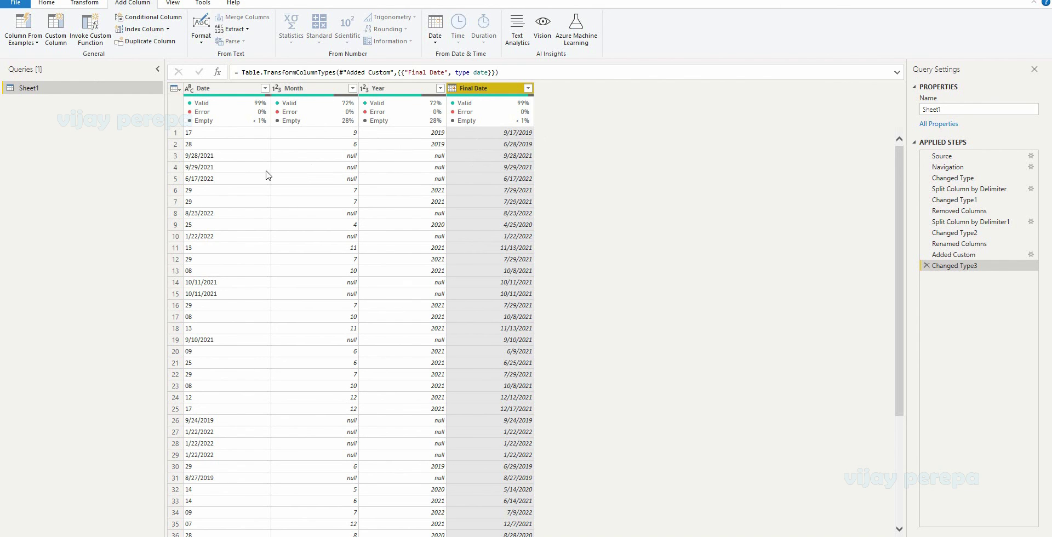
scroll(622, 365, "down", 5)
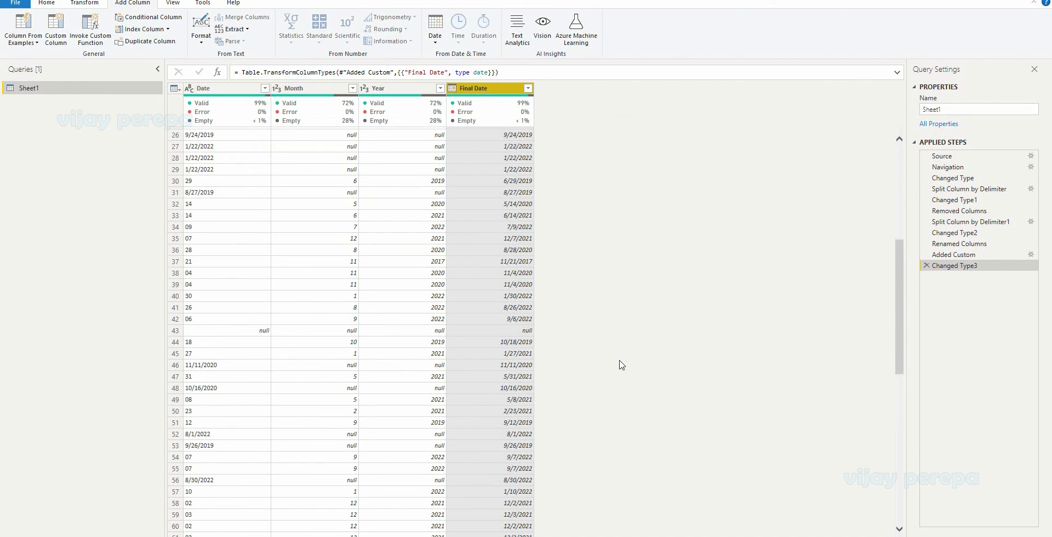